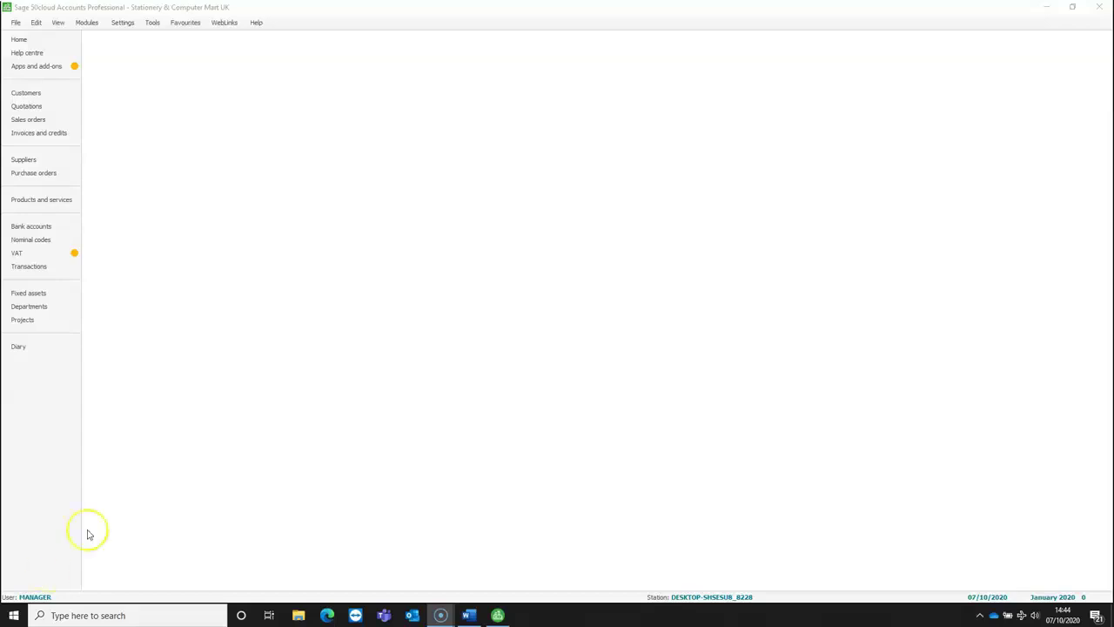
# View the transactions list and the customers list before importing any data.
pyautogui.click(57, 268)
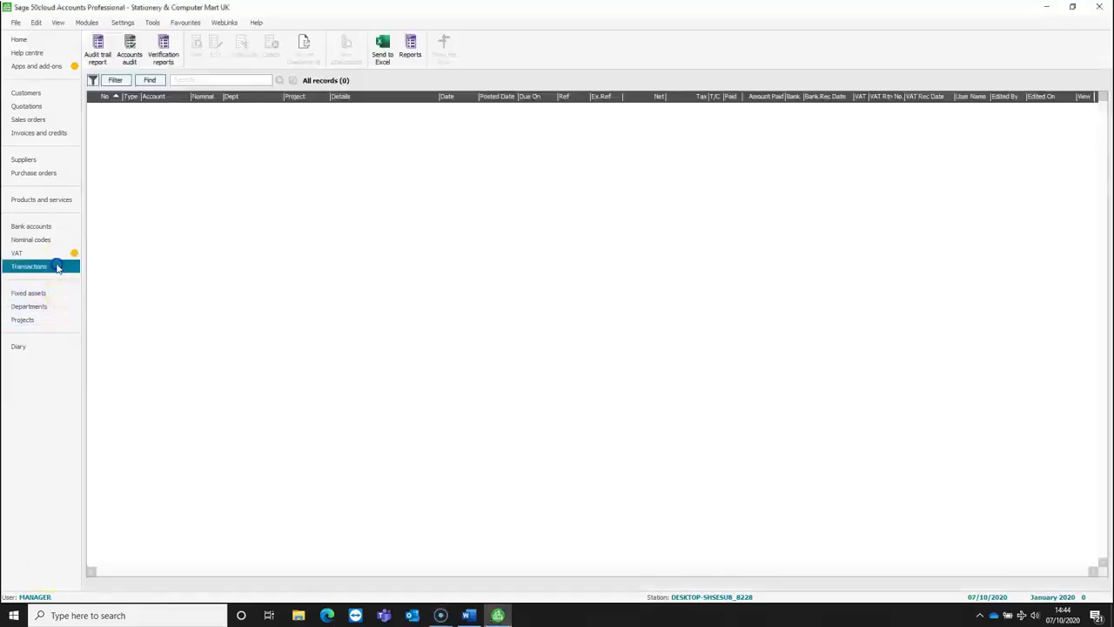
pyautogui.click(61, 99)
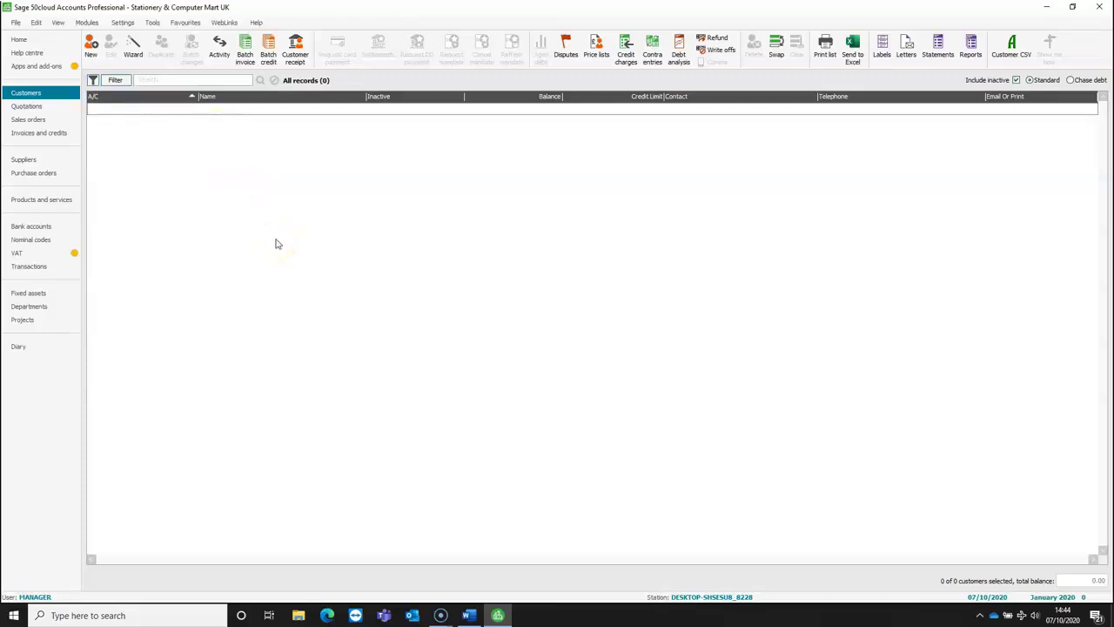
# Start the Data Import wizard, agreeing to close all other open windows.
pyautogui.click(15, 23)
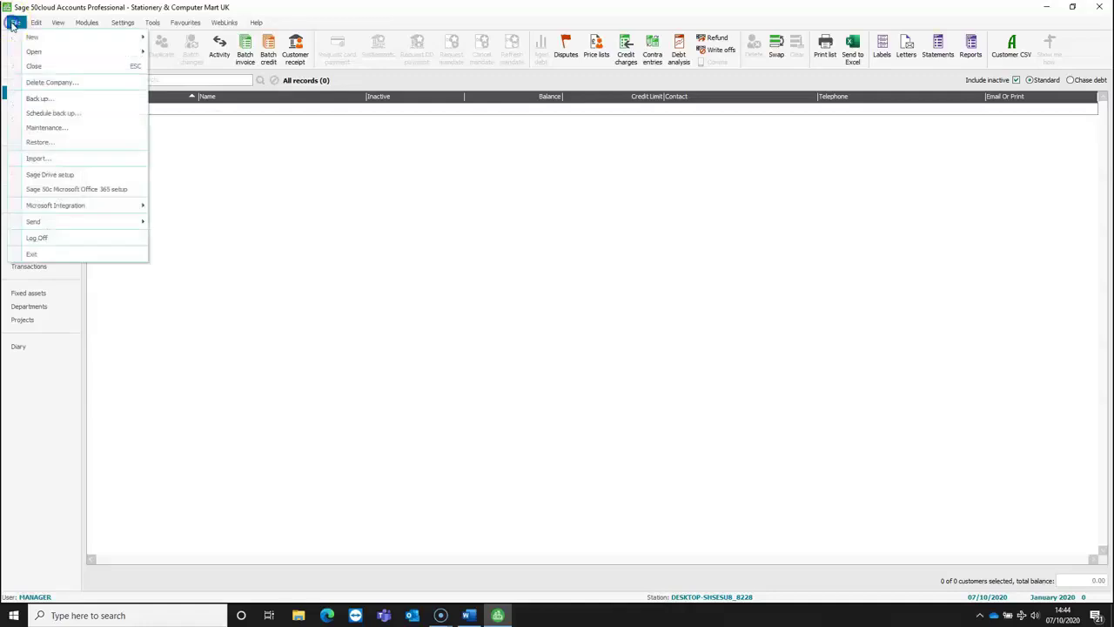
pyautogui.click(62, 162)
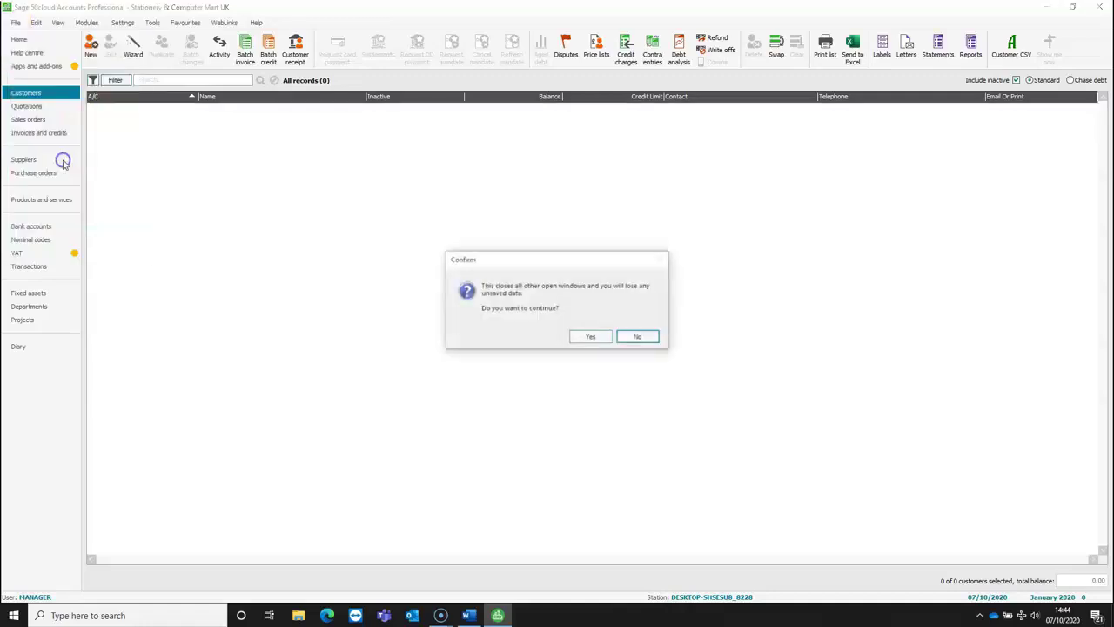
pyautogui.click(575, 340)
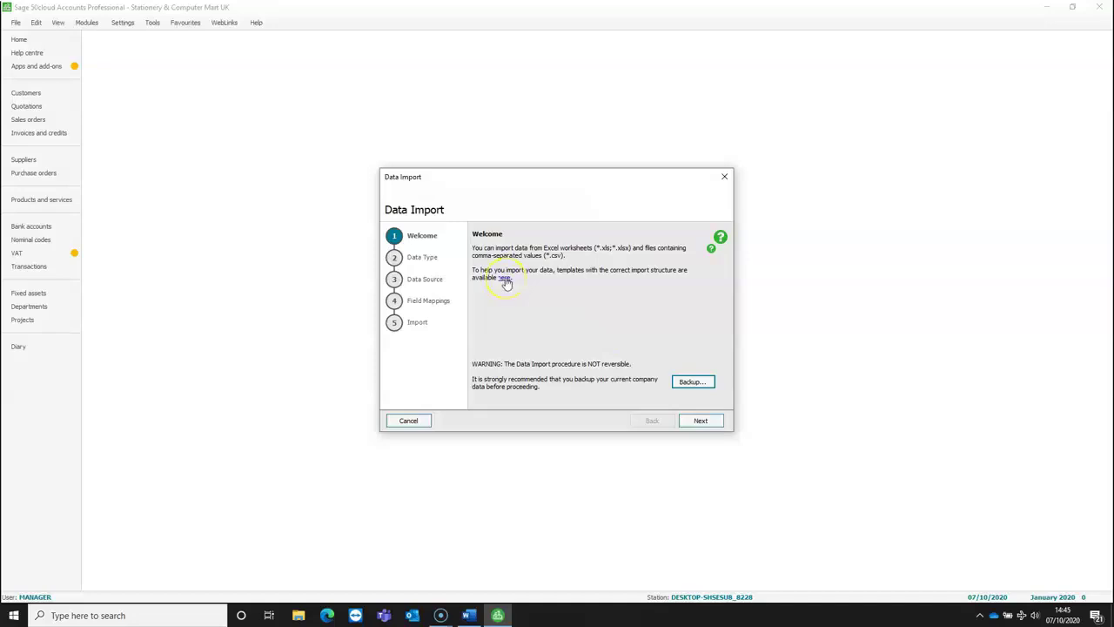
# Open the Customer Record FULL template from the supplied import templates and examine its column headings.
pyautogui.click(505, 278)
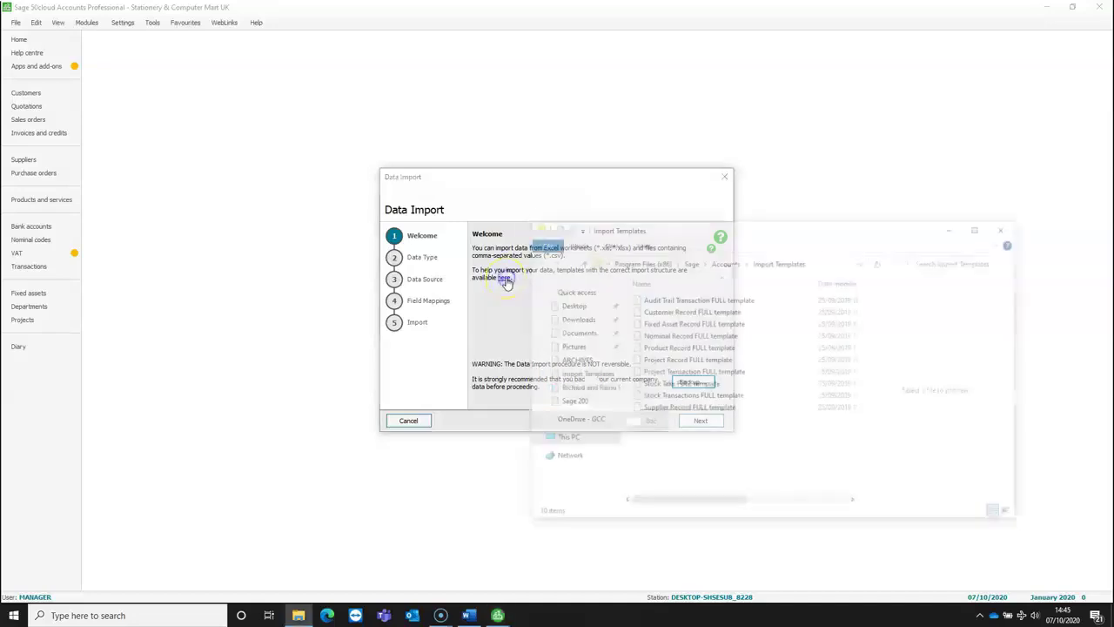
pyautogui.click(669, 313)
pyautogui.click(663, 311)
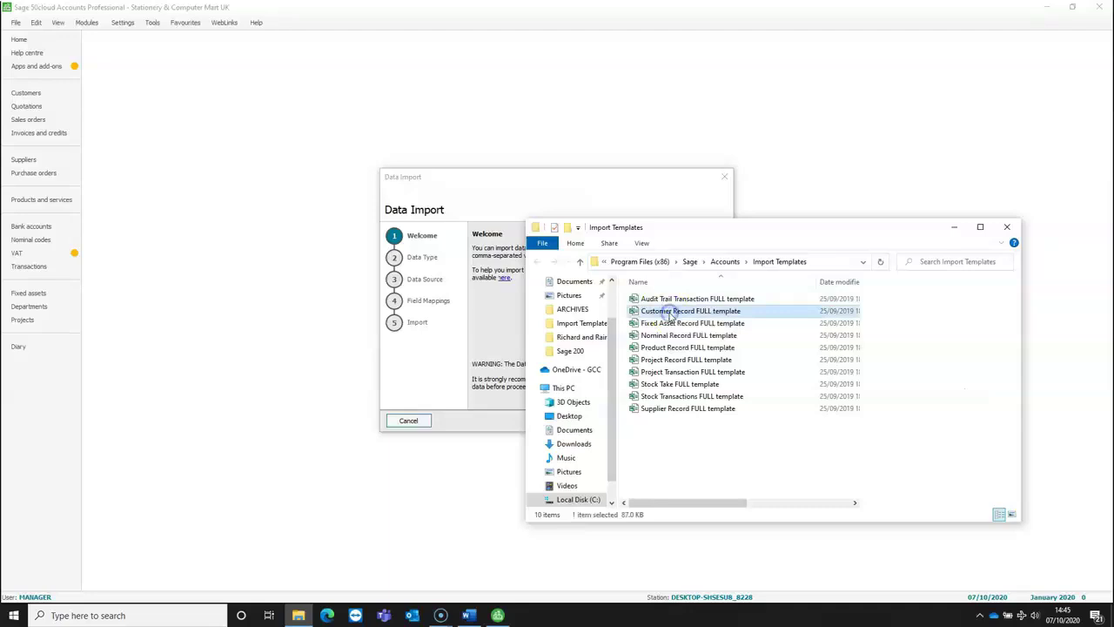
pyautogui.doubleClick(634, 311)
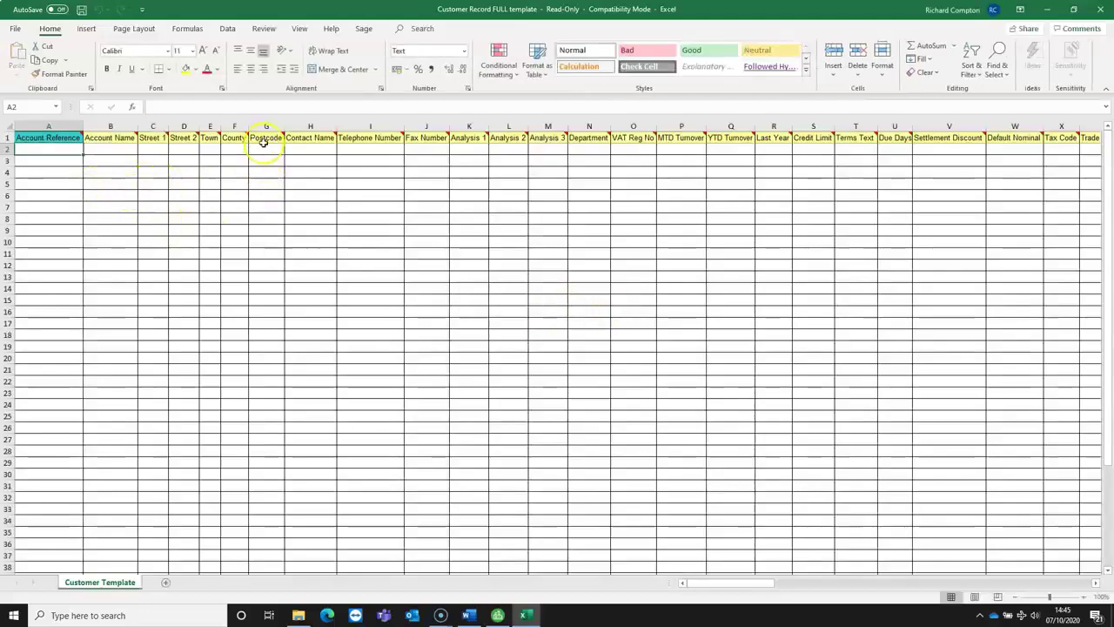
pyautogui.moveTo(263, 140)
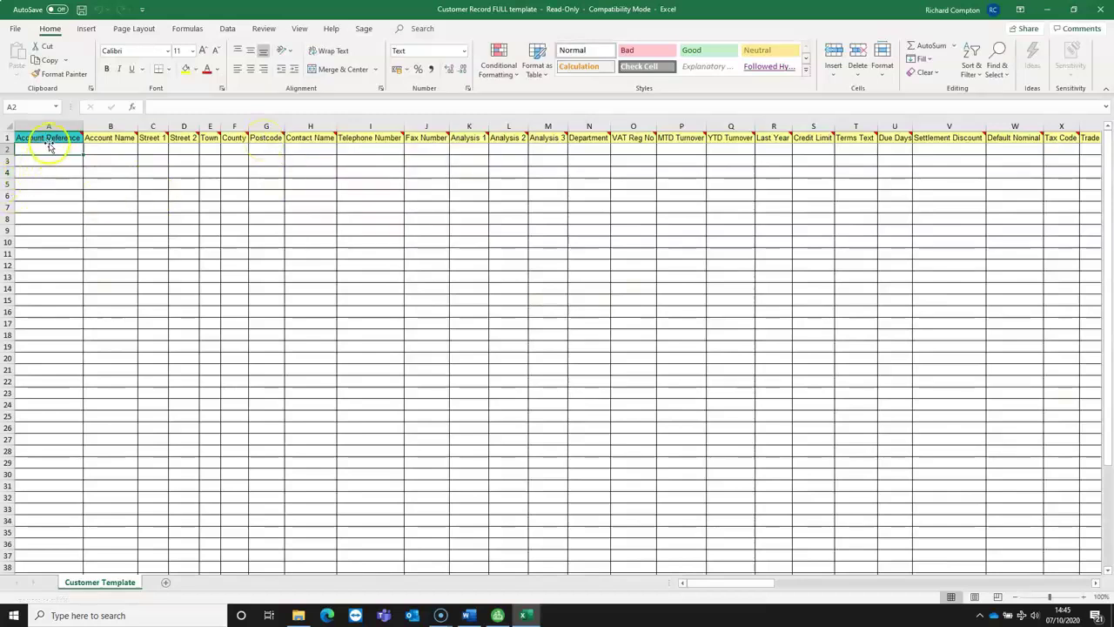
pyautogui.moveTo(49, 137)
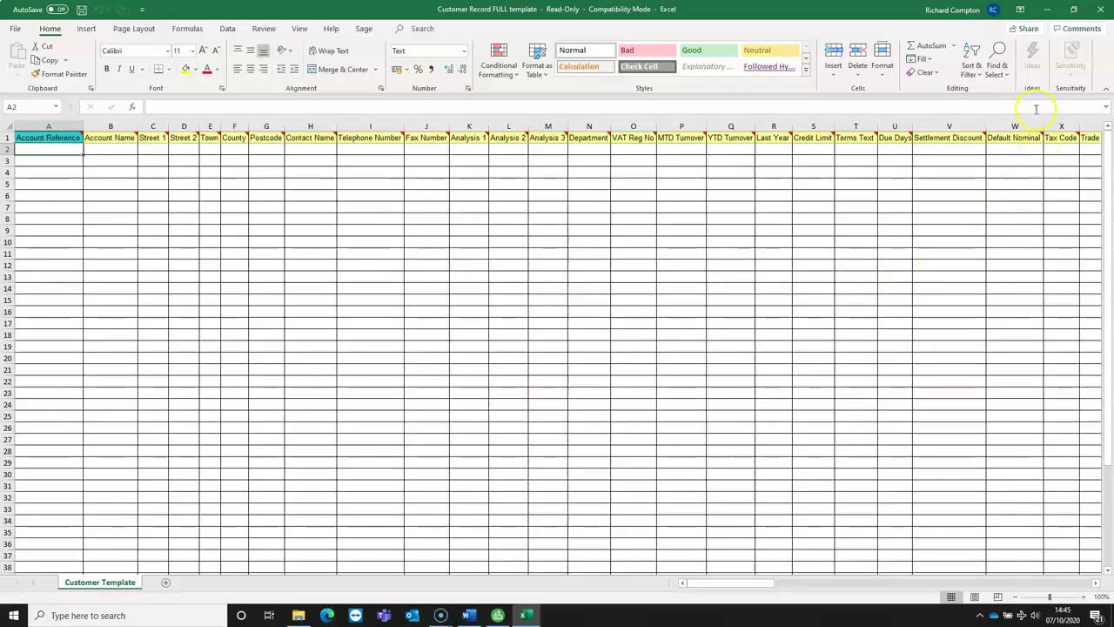
# Open the Customer Records workbook from the desktop to review its completed rows, close it and return to the Data Import wizard.
pyautogui.click(1046, 9)
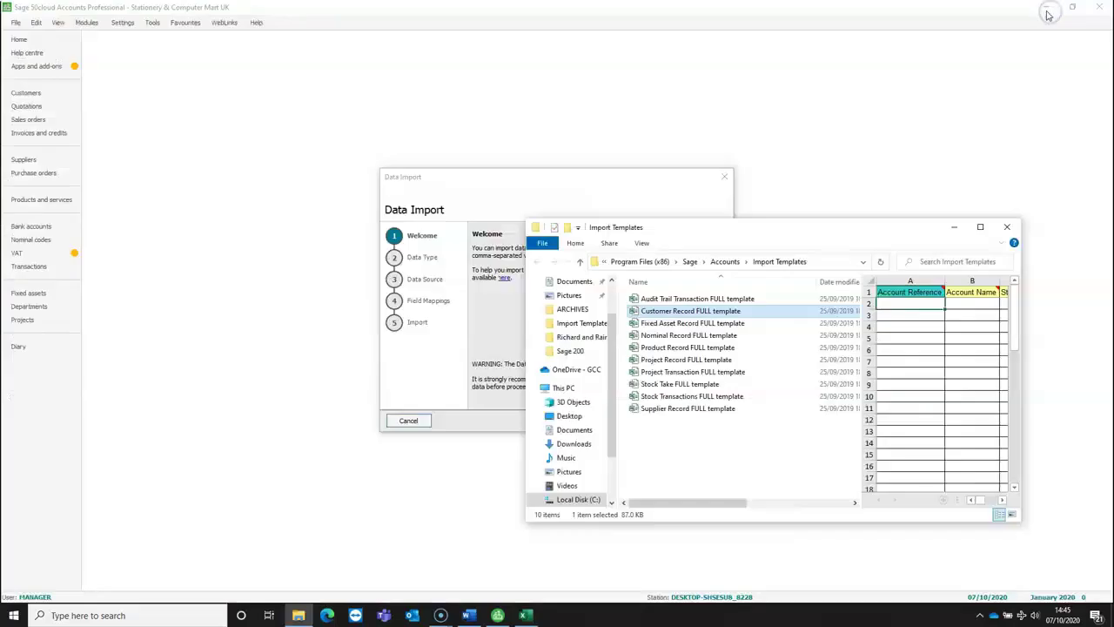
pyautogui.rightClick(610, 615)
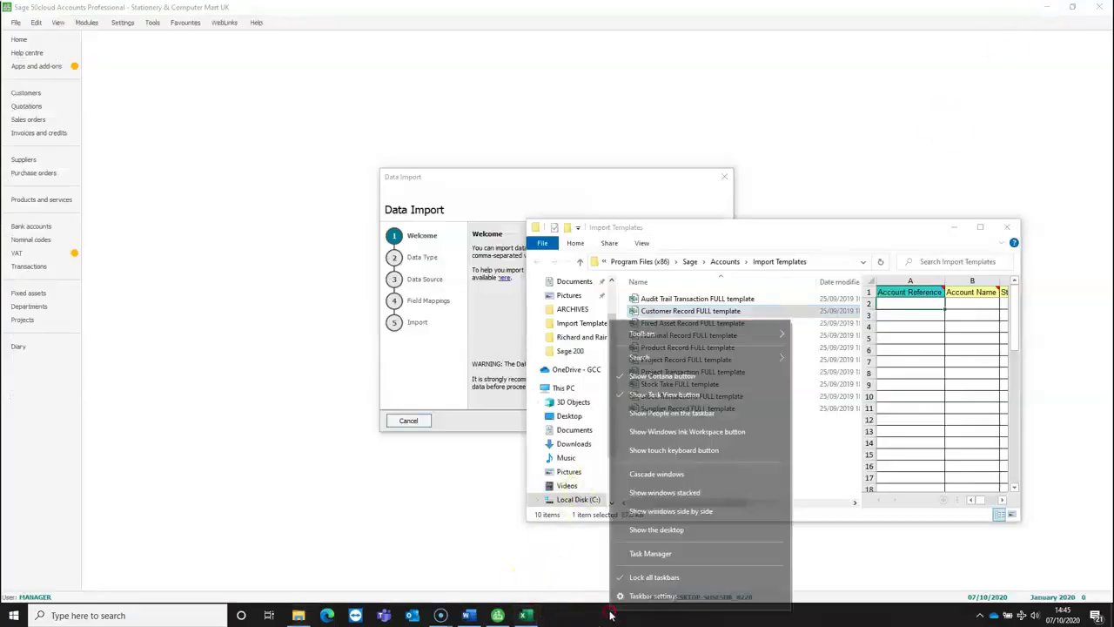
pyautogui.click(631, 529)
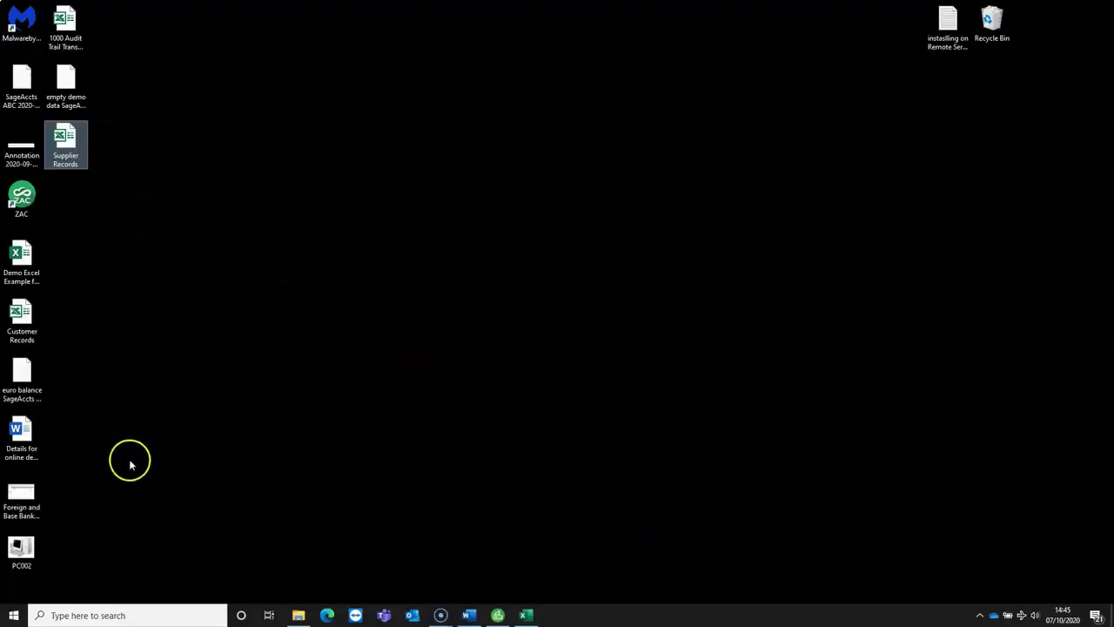
pyautogui.doubleClick(25, 310)
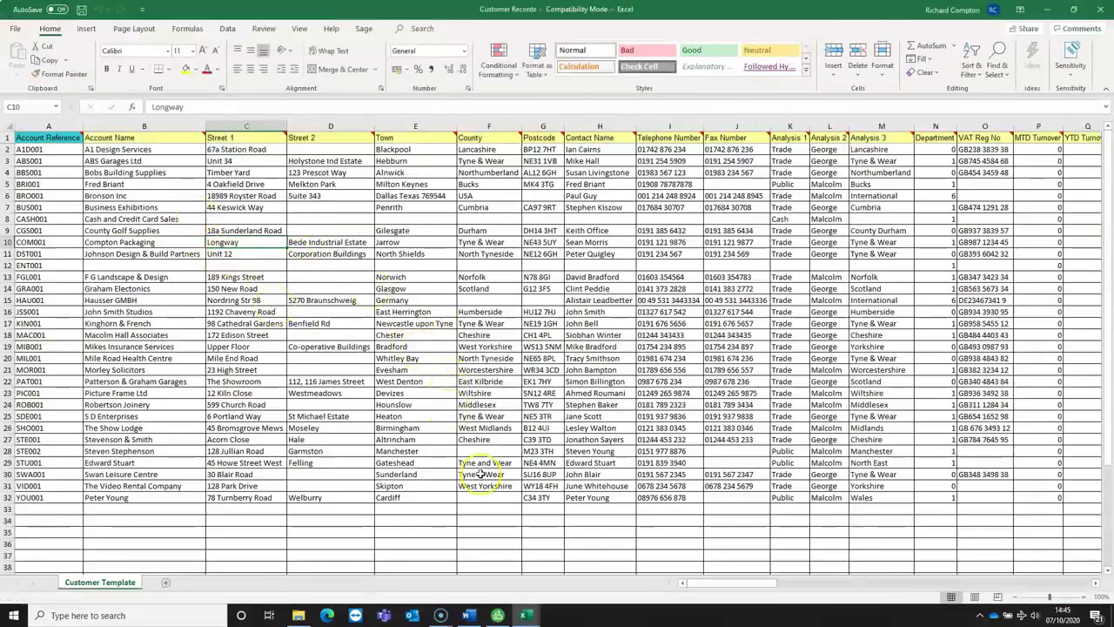
pyautogui.click(1100, 9)
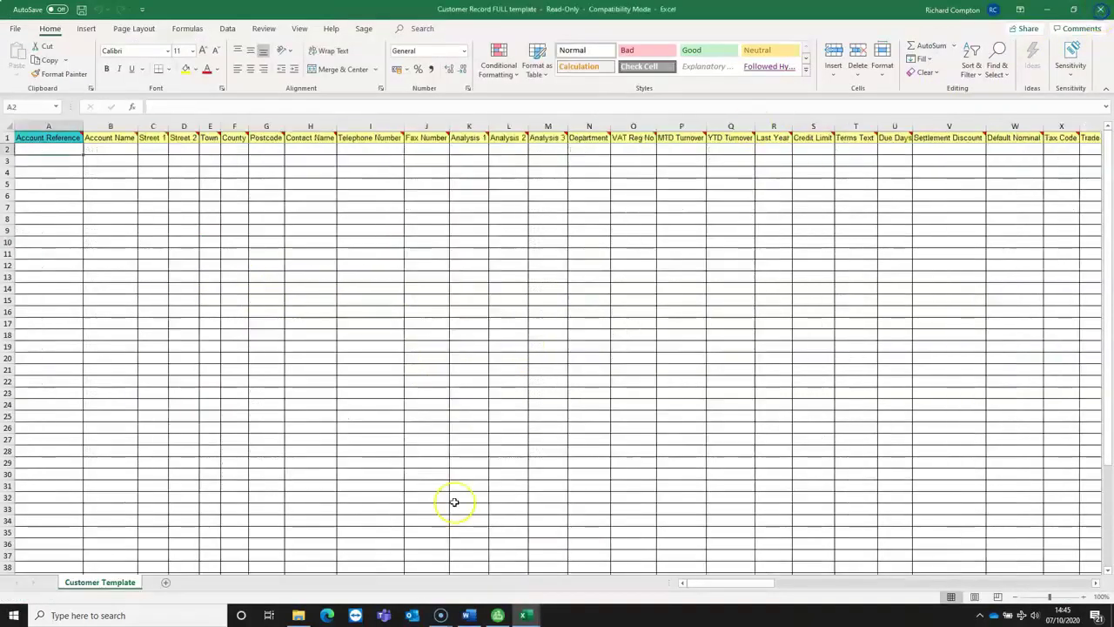
pyautogui.click(525, 615)
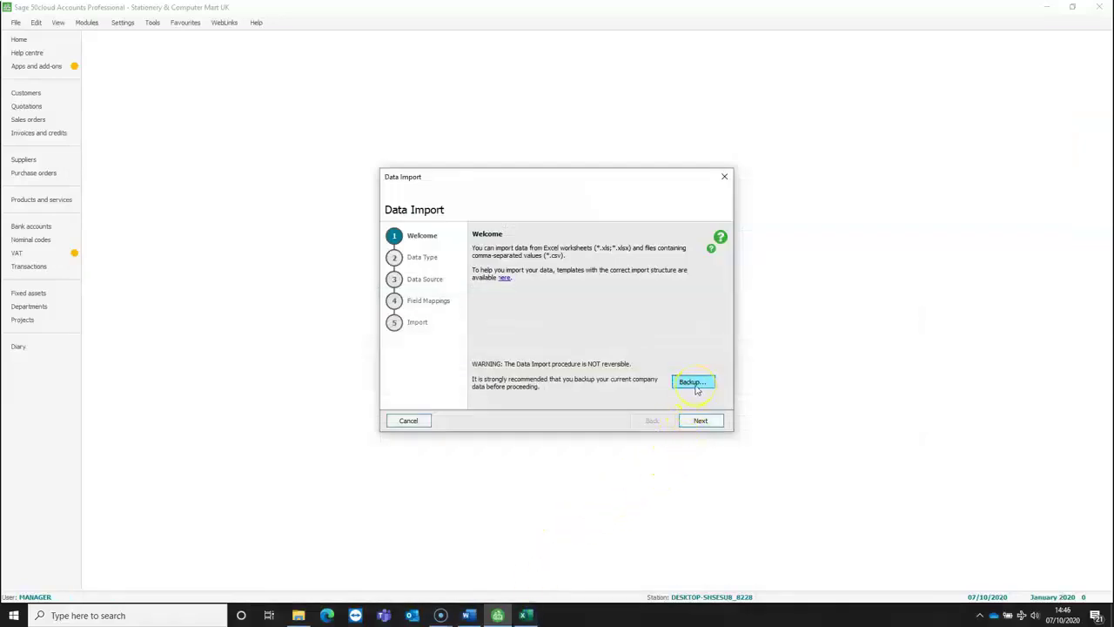
# Proceed past the import welcome page and choose Customer records as the data type.
pyautogui.click(704, 421)
pyautogui.click(468, 615)
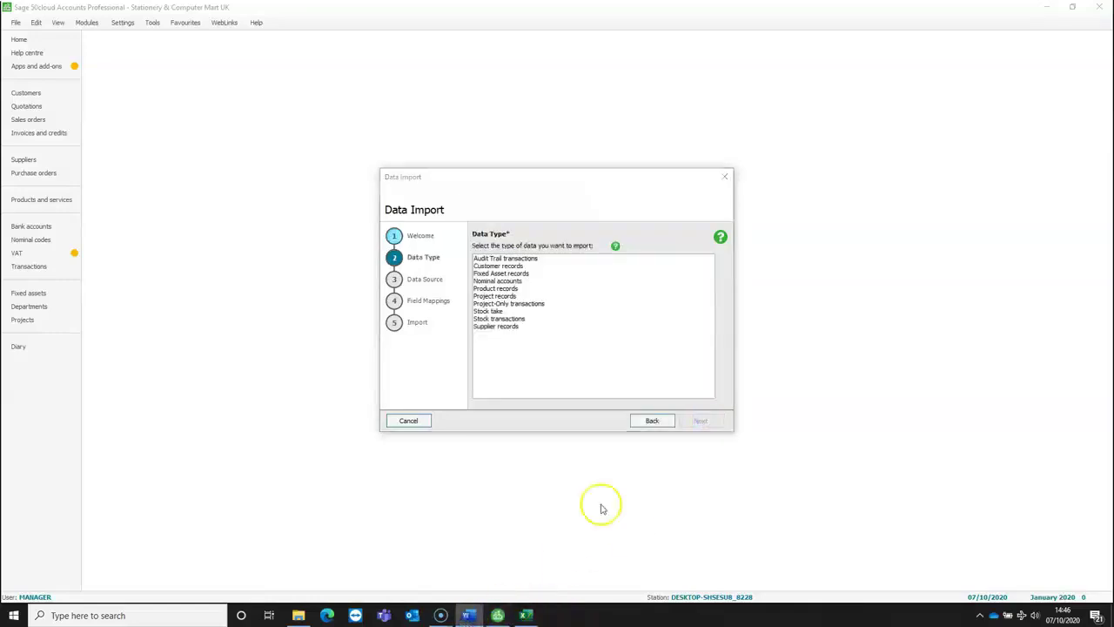
pyautogui.click(518, 265)
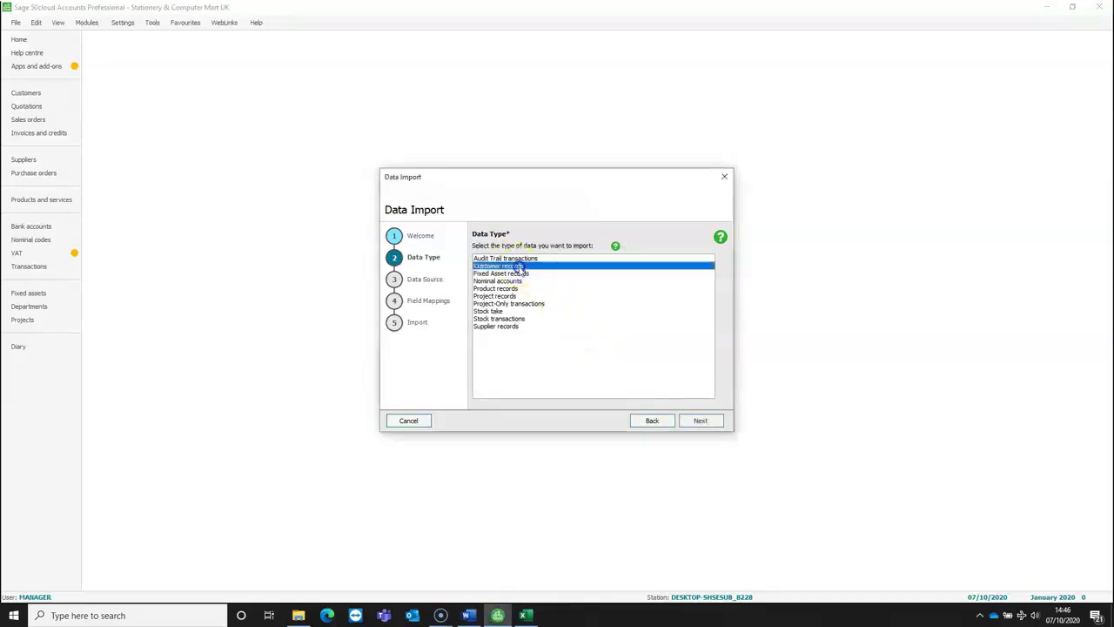
pyautogui.click(705, 421)
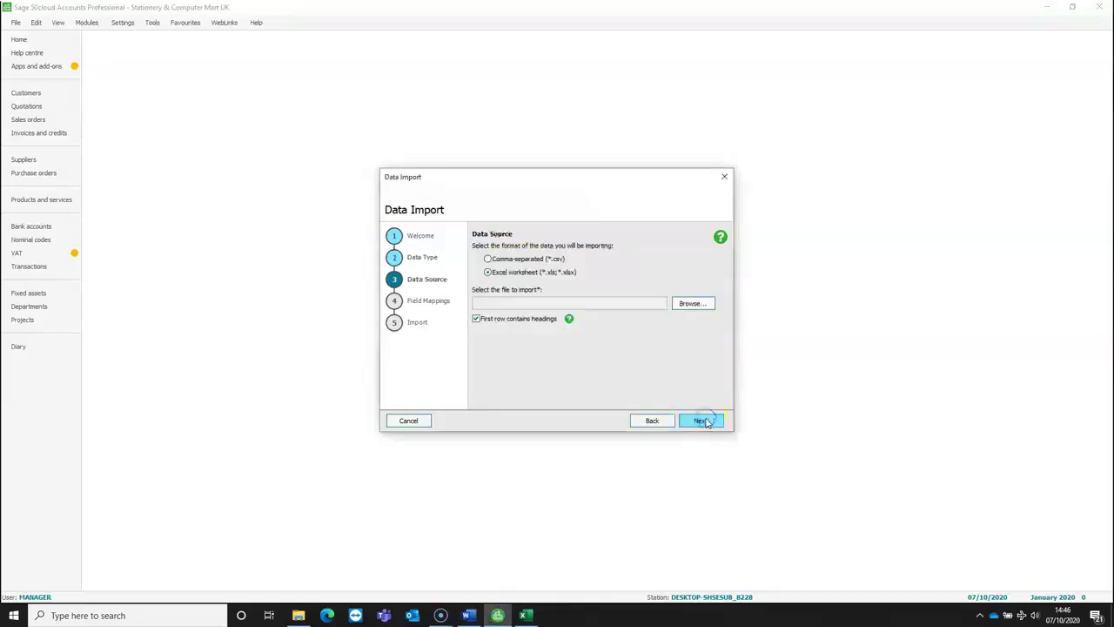
# Select Customer Records.xls on the desktop as the Excel file to import and continue to the field mappings.
pyautogui.click(704, 305)
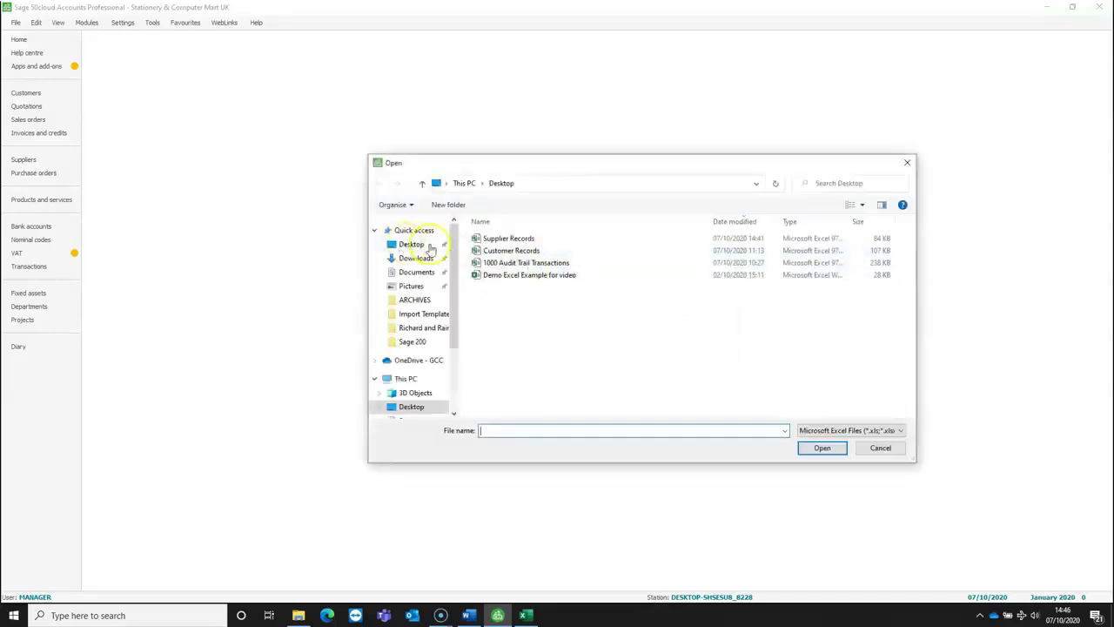
pyautogui.click(512, 251)
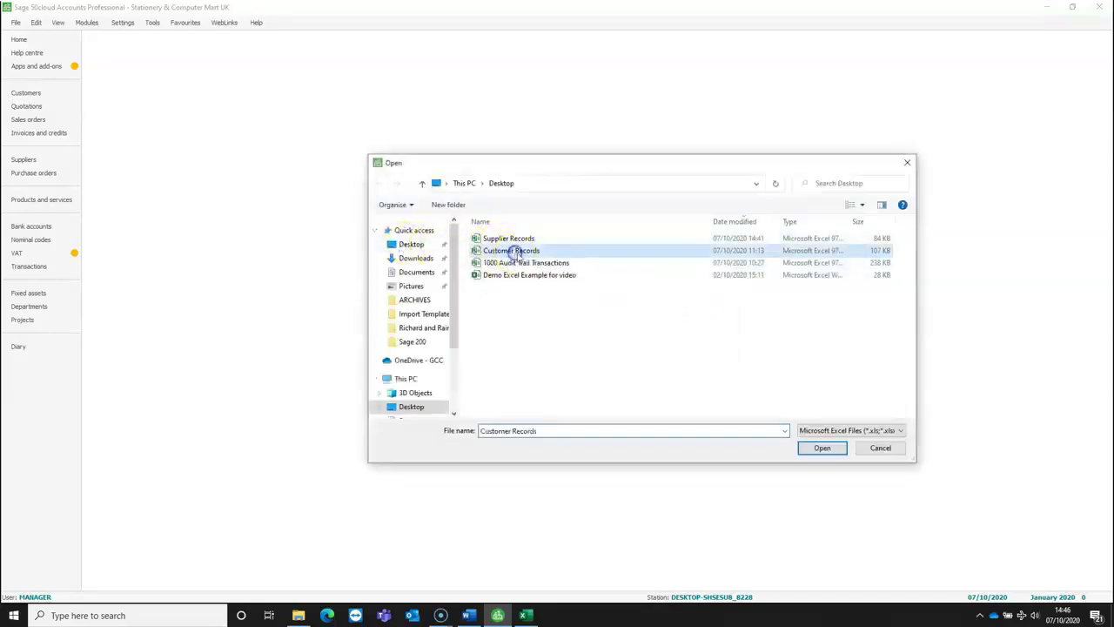
pyautogui.click(823, 448)
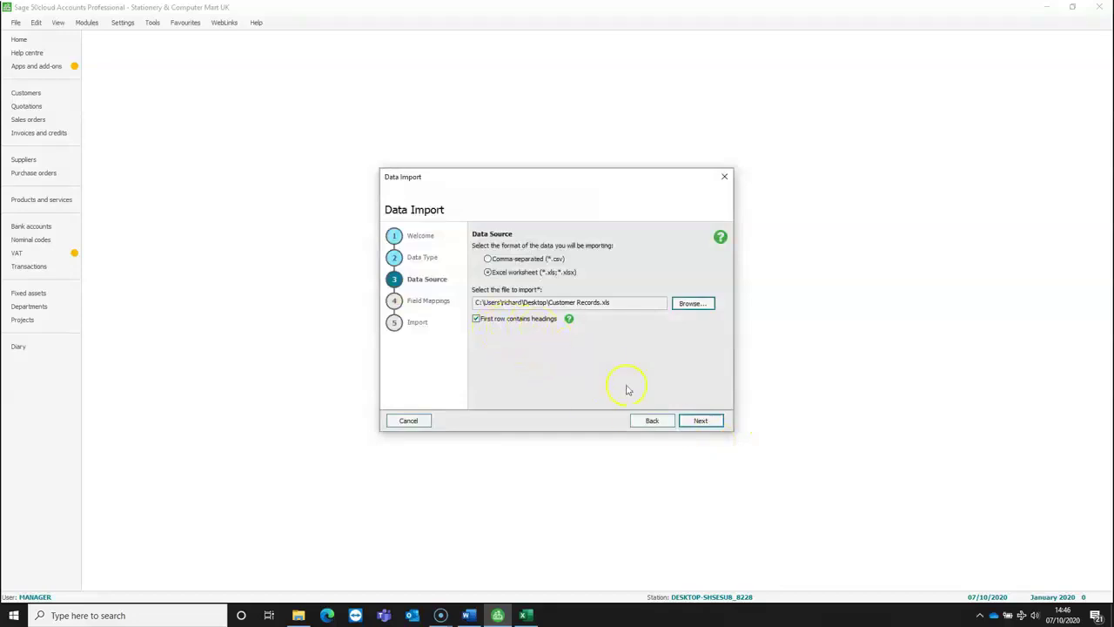
pyautogui.click(701, 421)
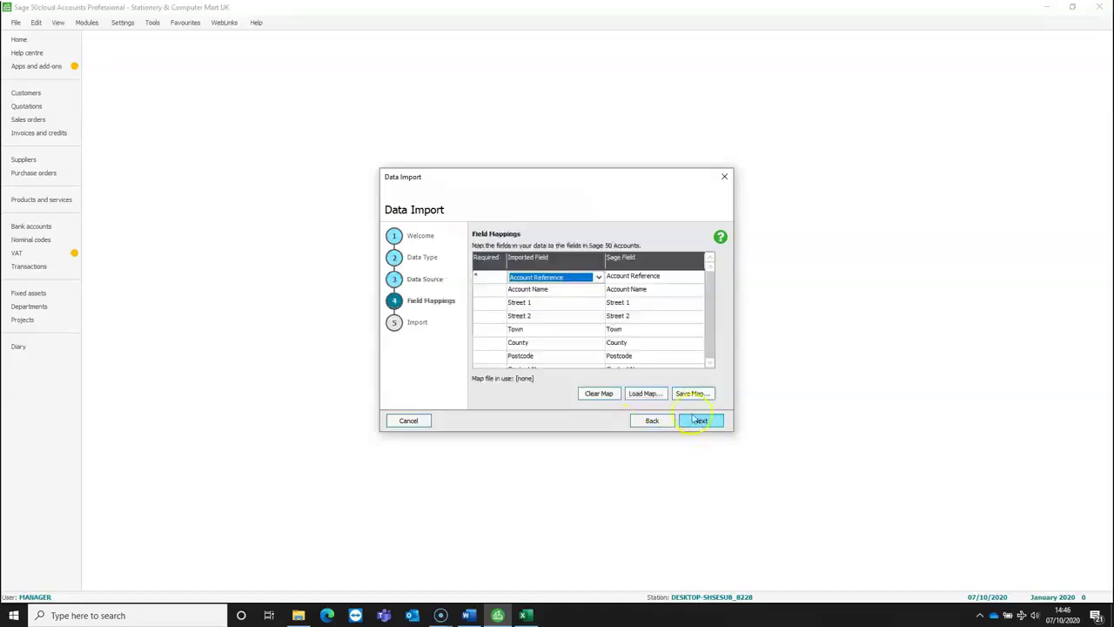
# Review and accept the customer field mappings, import the customer records and close the import results.
pyautogui.click(711, 360)
pyautogui.click(711, 360)
pyautogui.click(711, 360)
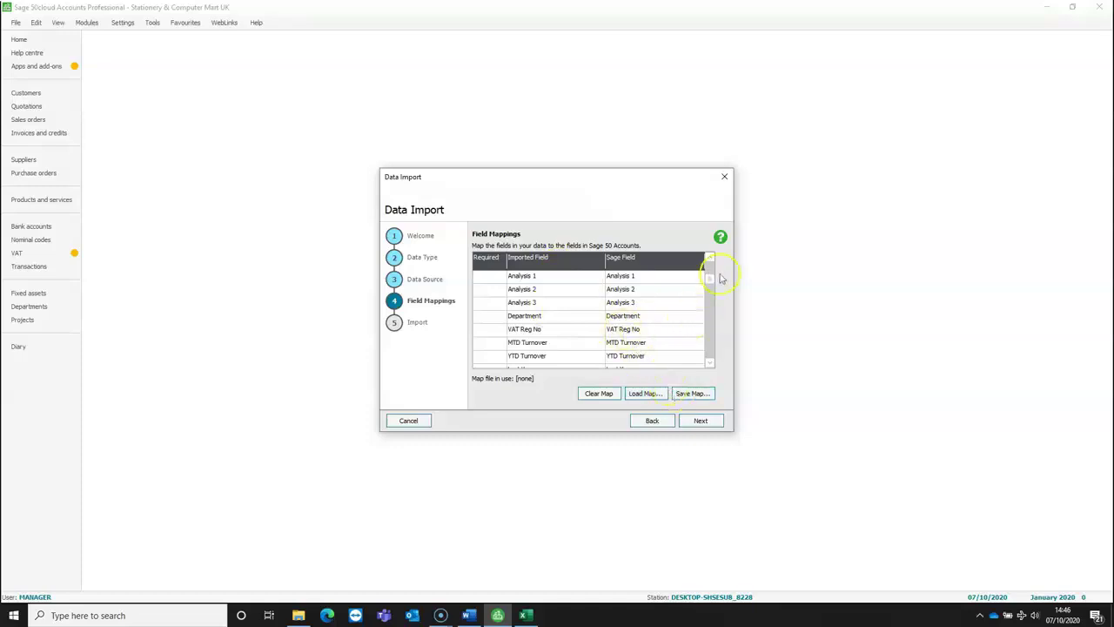
pyautogui.moveTo(712, 280); pyautogui.dragTo(715, 267)
pyautogui.click(699, 421)
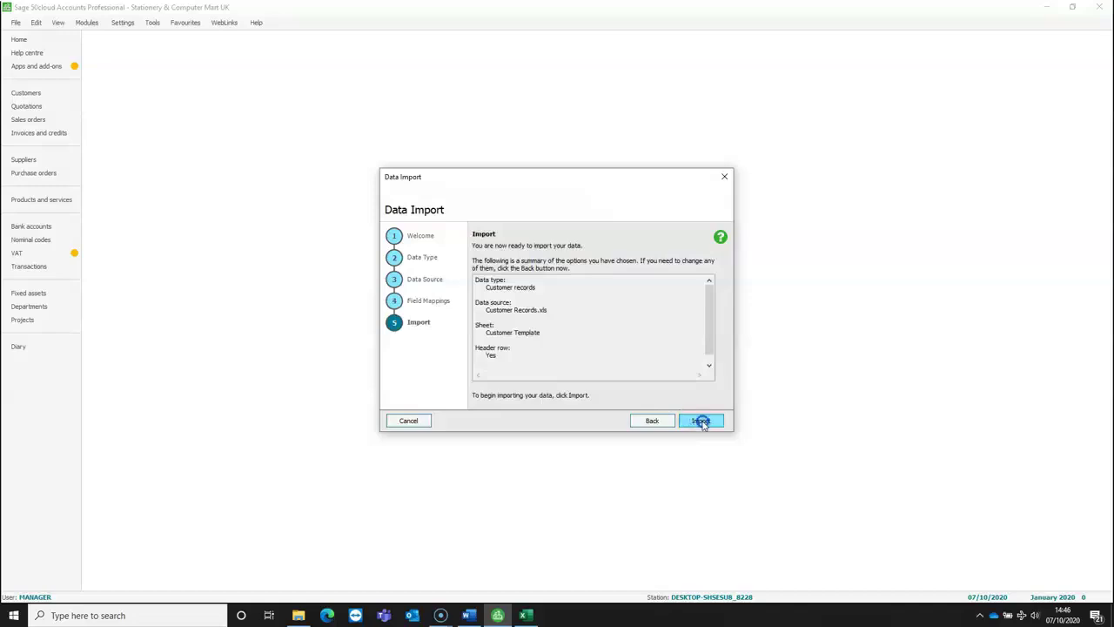
pyautogui.click(702, 422)
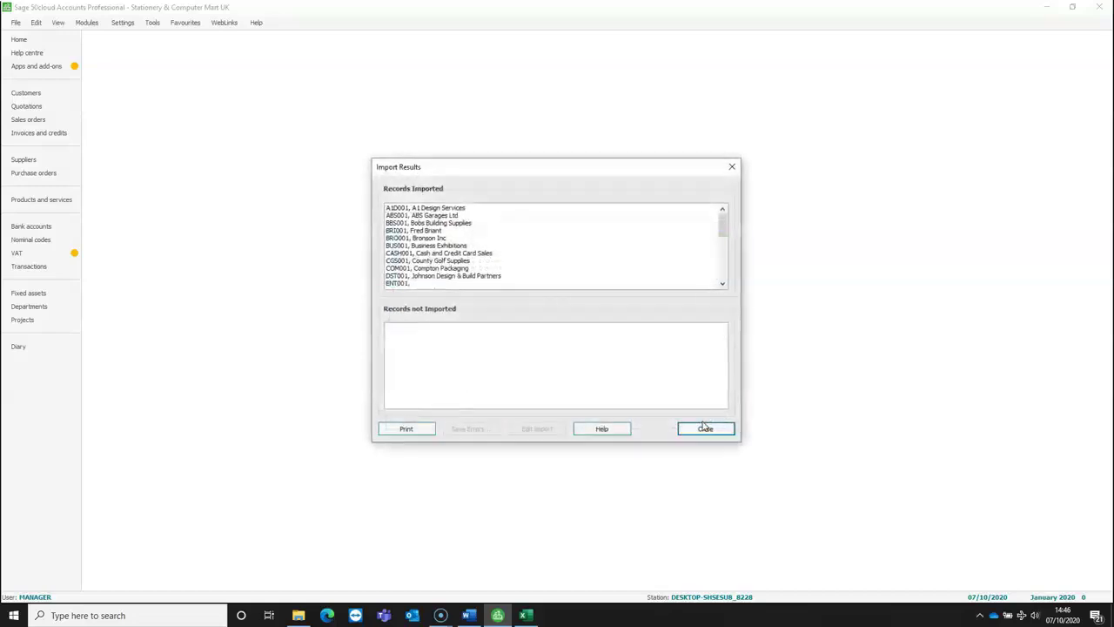
pyautogui.click(705, 428)
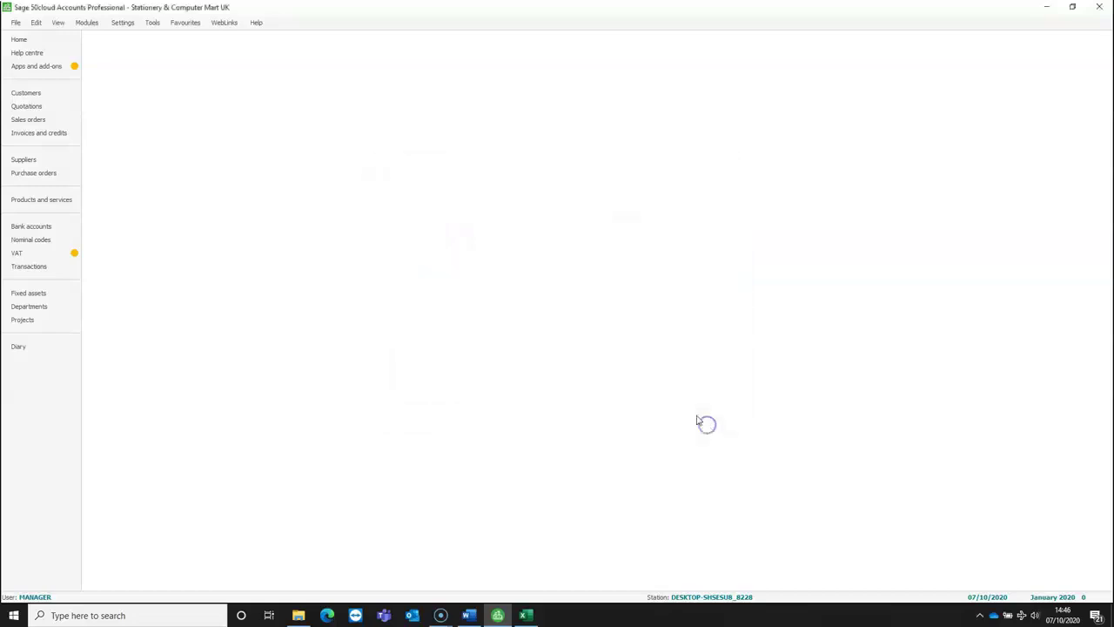
# Check the customers list and the transactions list after the import, closing each one.
pyautogui.click(32, 95)
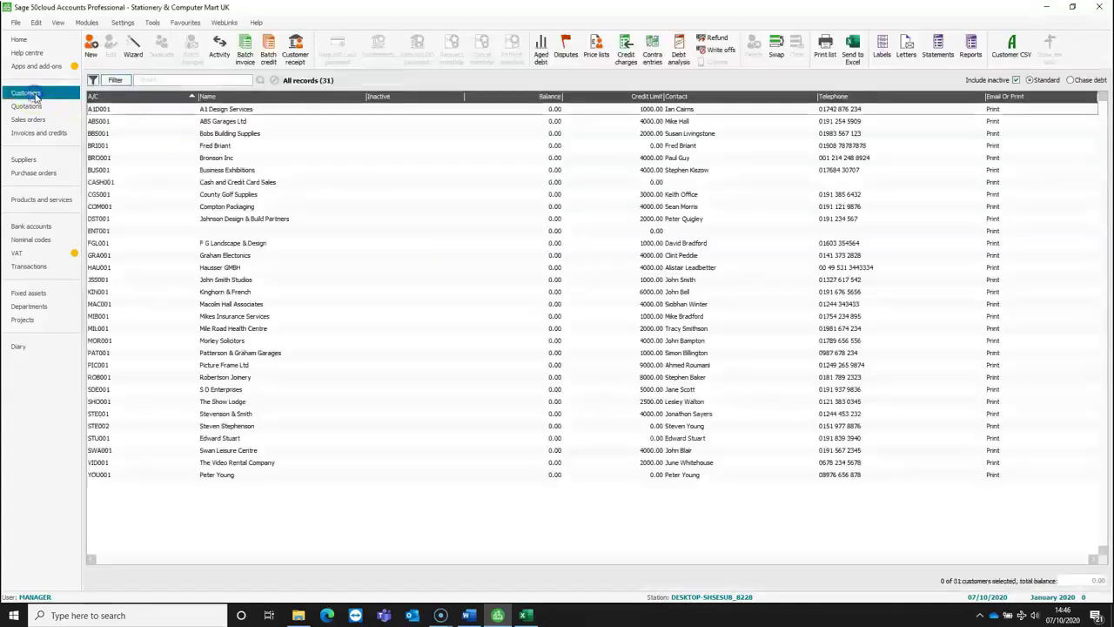
pyautogui.click(200, 181)
pyautogui.press('Escape')
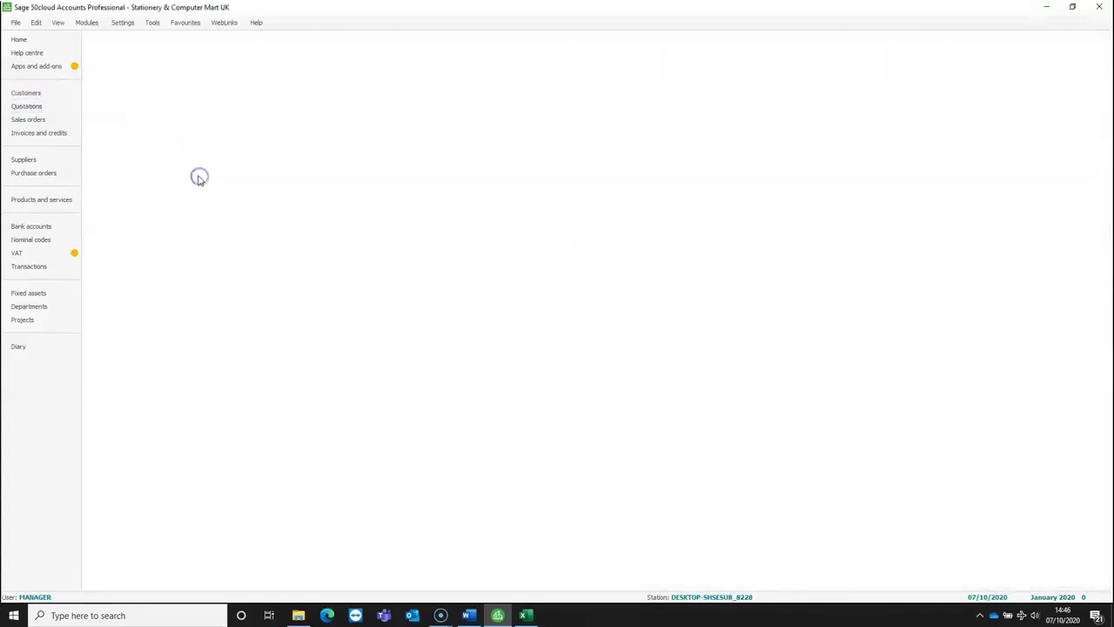
pyautogui.click(45, 269)
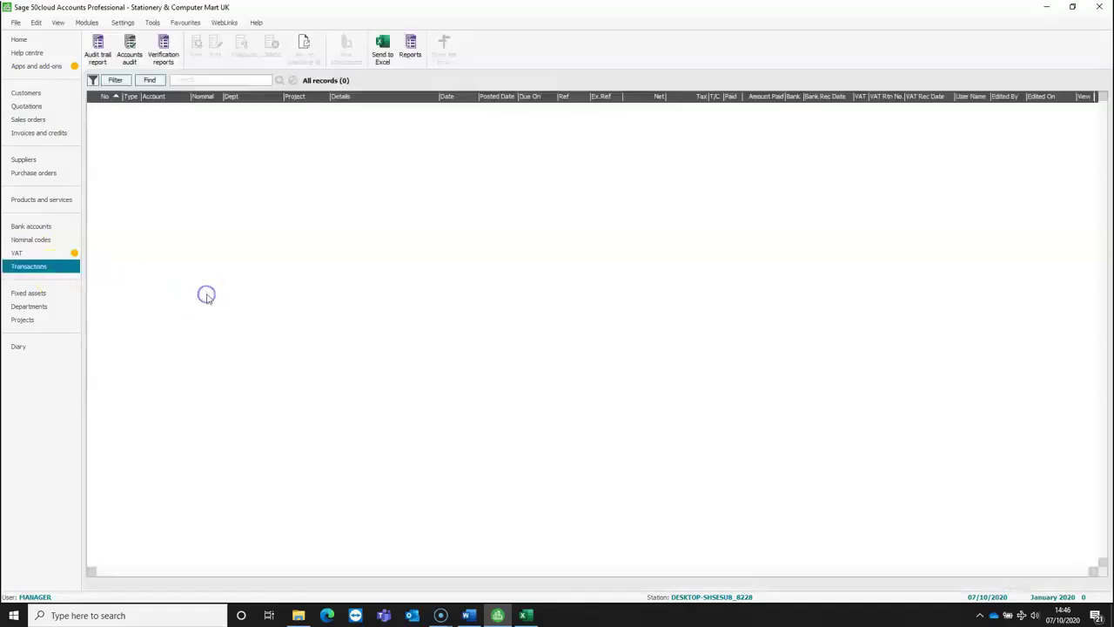
pyautogui.press('Escape')
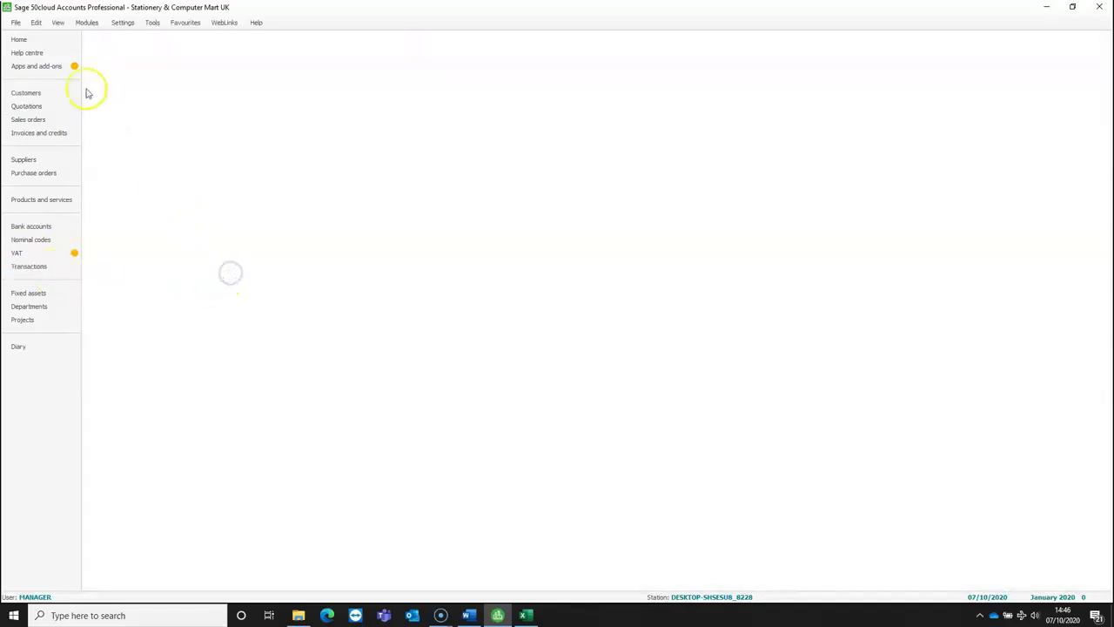
# Start a new data import and choose Audit Trail transactions as the data type.
pyautogui.click(16, 23)
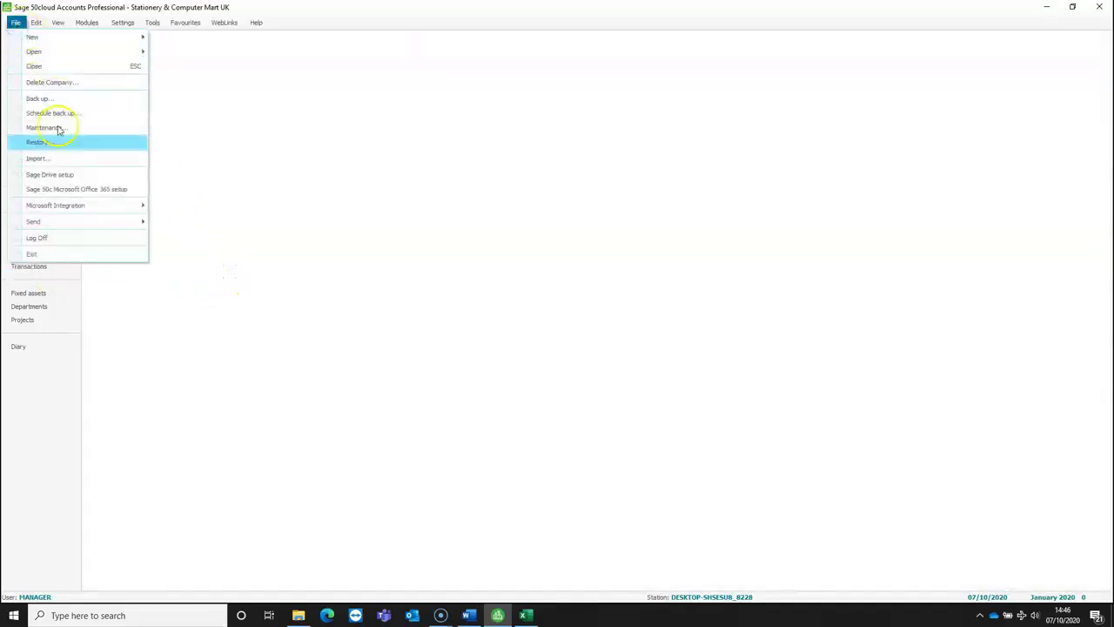
pyautogui.click(77, 164)
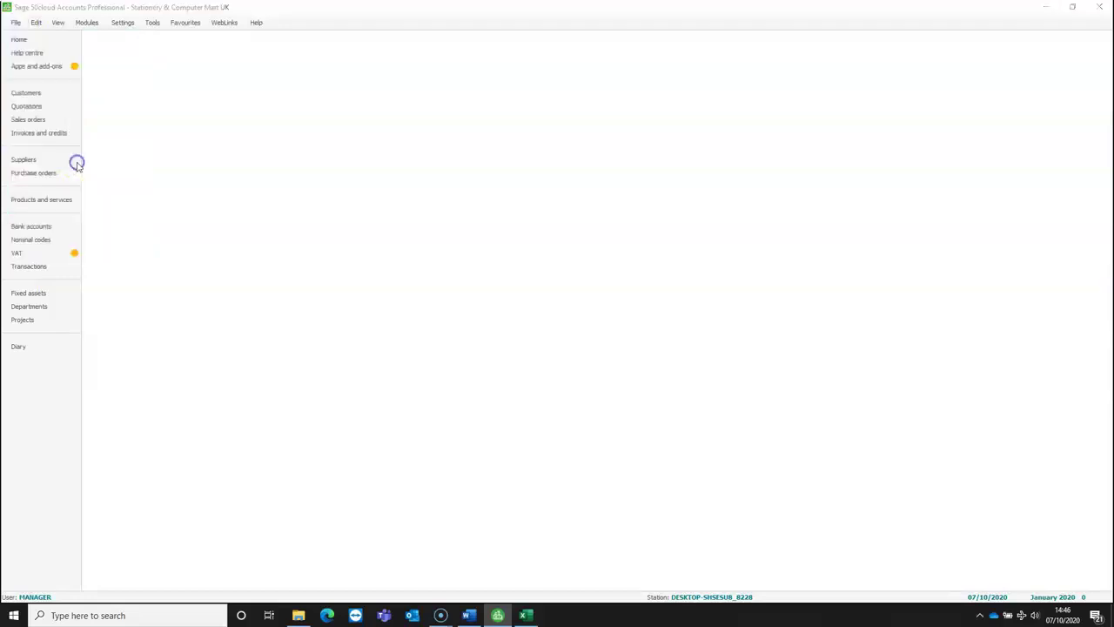
pyautogui.click(700, 420)
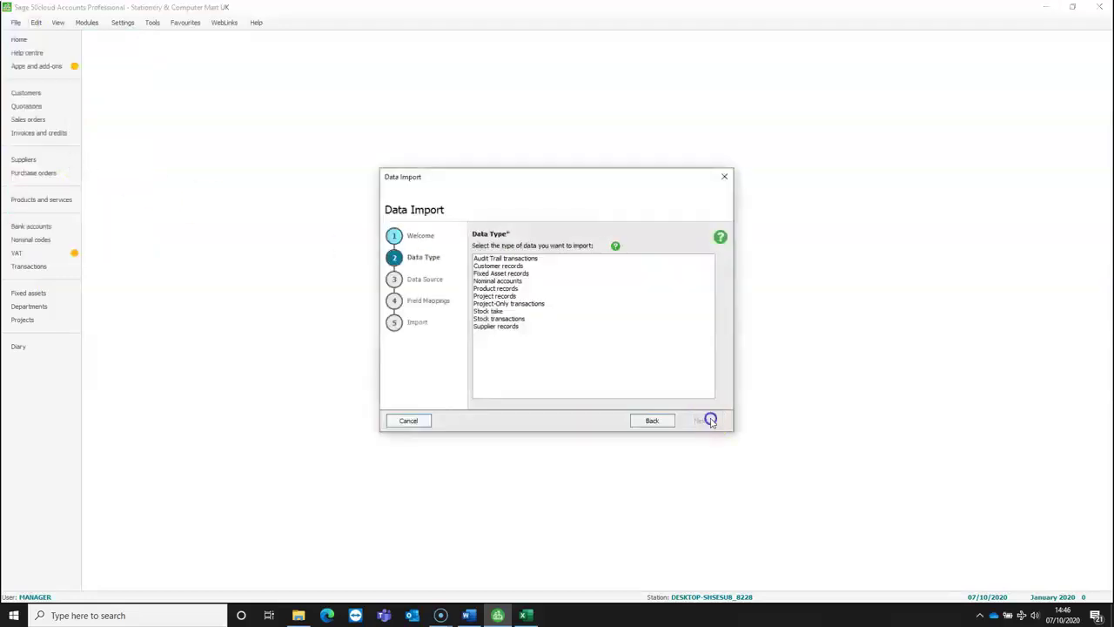
pyautogui.click(522, 258)
pyautogui.click(700, 420)
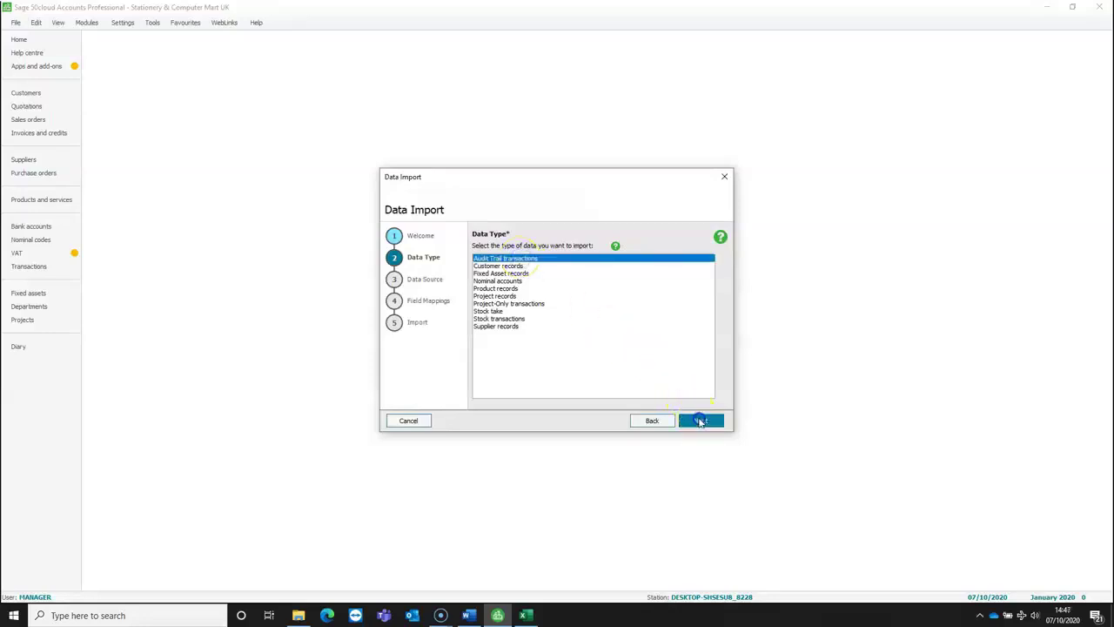
# Select 1000 Audit Trail Transactions.xls on the desktop as the Excel file to import and continue to the field mappings.
pyautogui.click(705, 304)
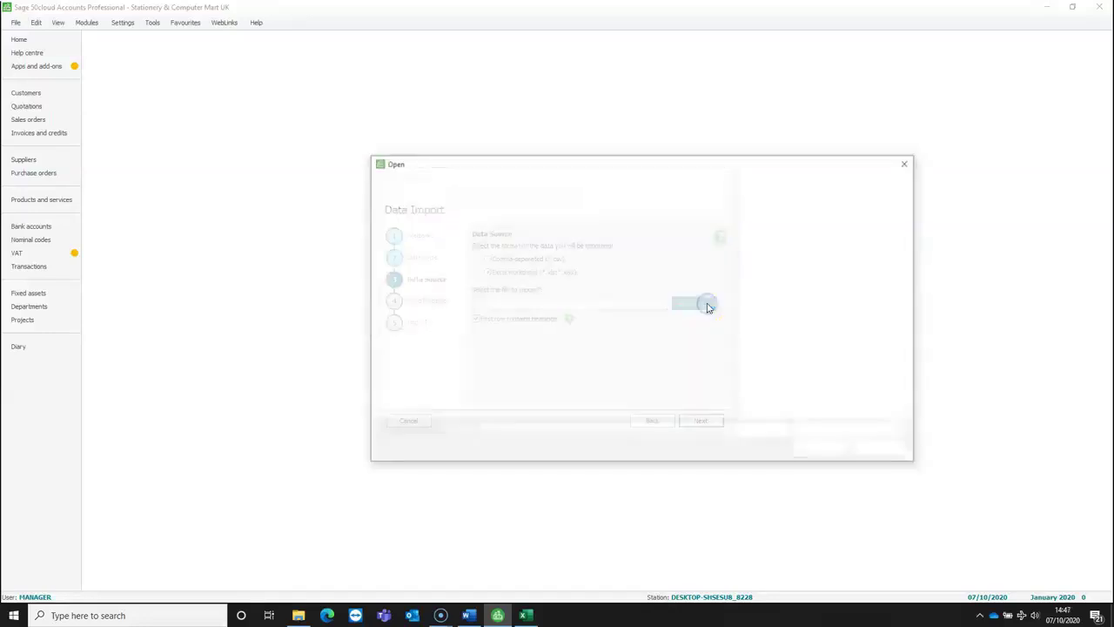
pyautogui.click(539, 262)
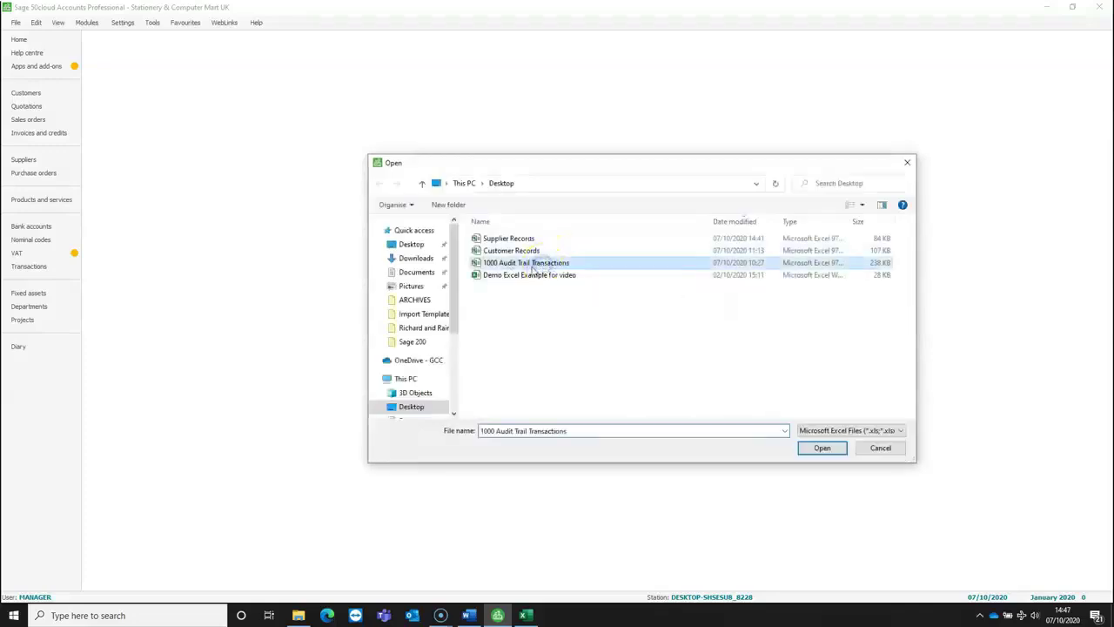
pyautogui.click(819, 449)
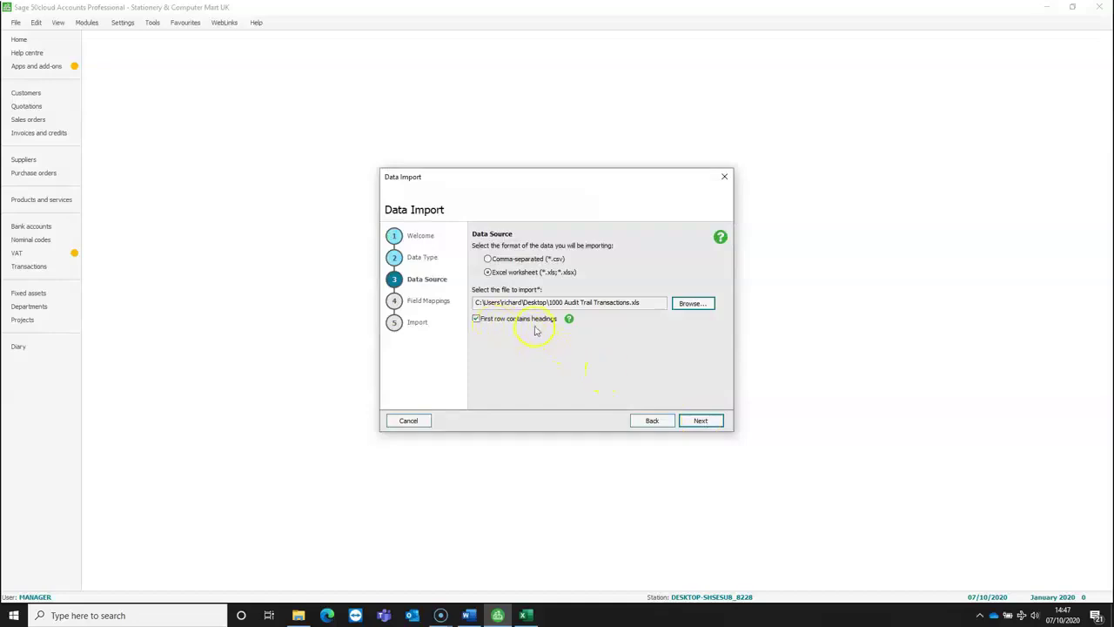
pyautogui.click(712, 423)
# Accept the audit trail field mappings, import the transactions and close the import results.
pyautogui.click(701, 420)
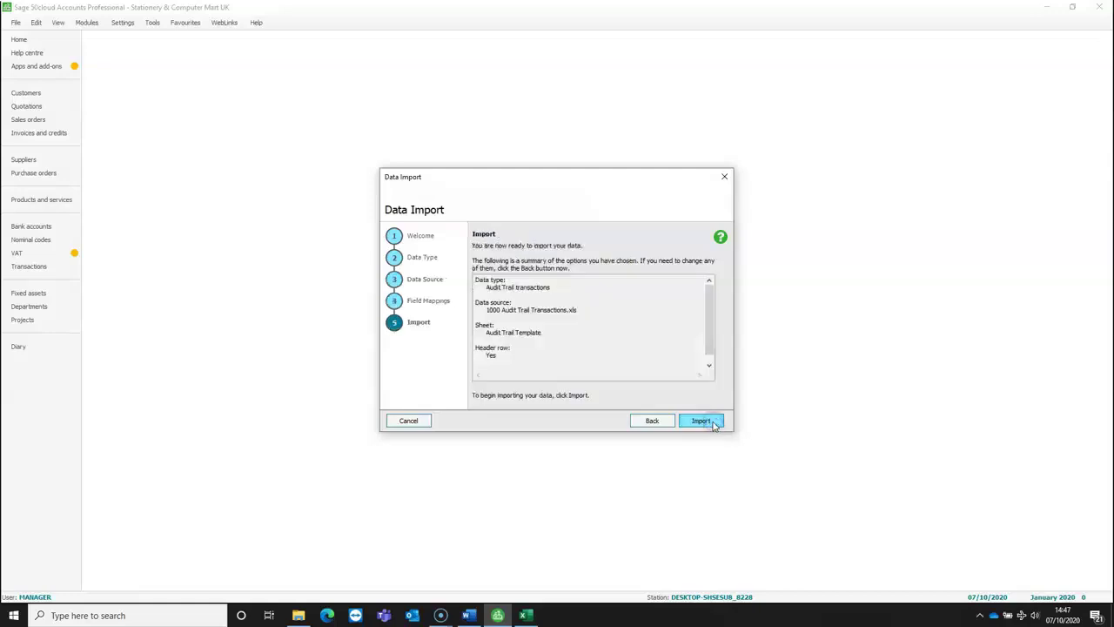
pyautogui.click(701, 420)
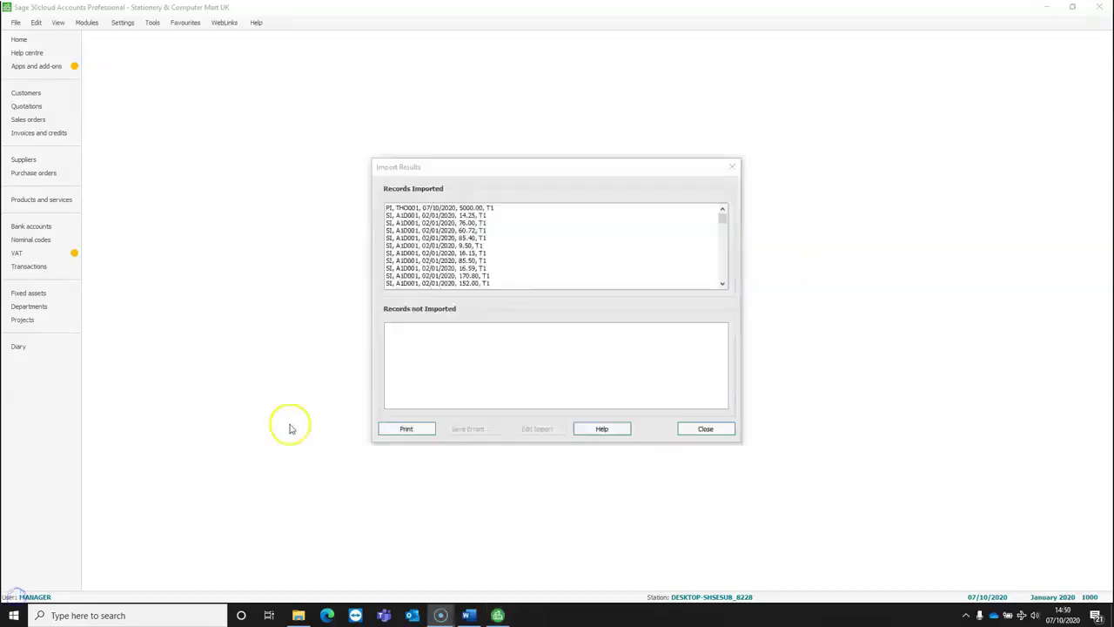
pyautogui.click(693, 429)
pyautogui.click(693, 433)
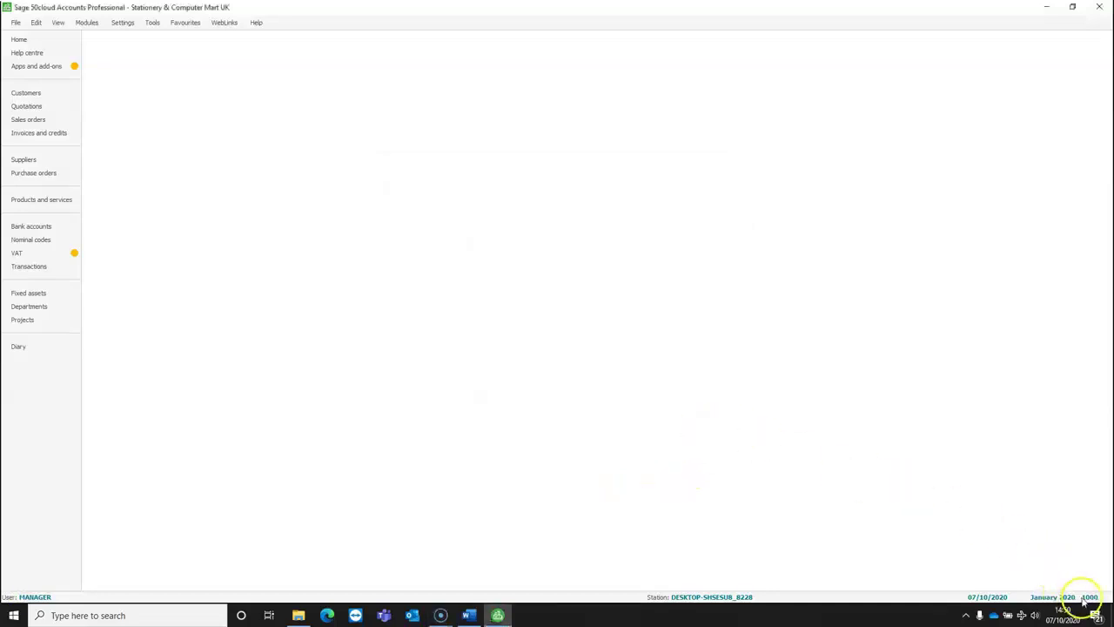
# Open the transactions list to check the imported audit trail transactions.
pyautogui.click(31, 267)
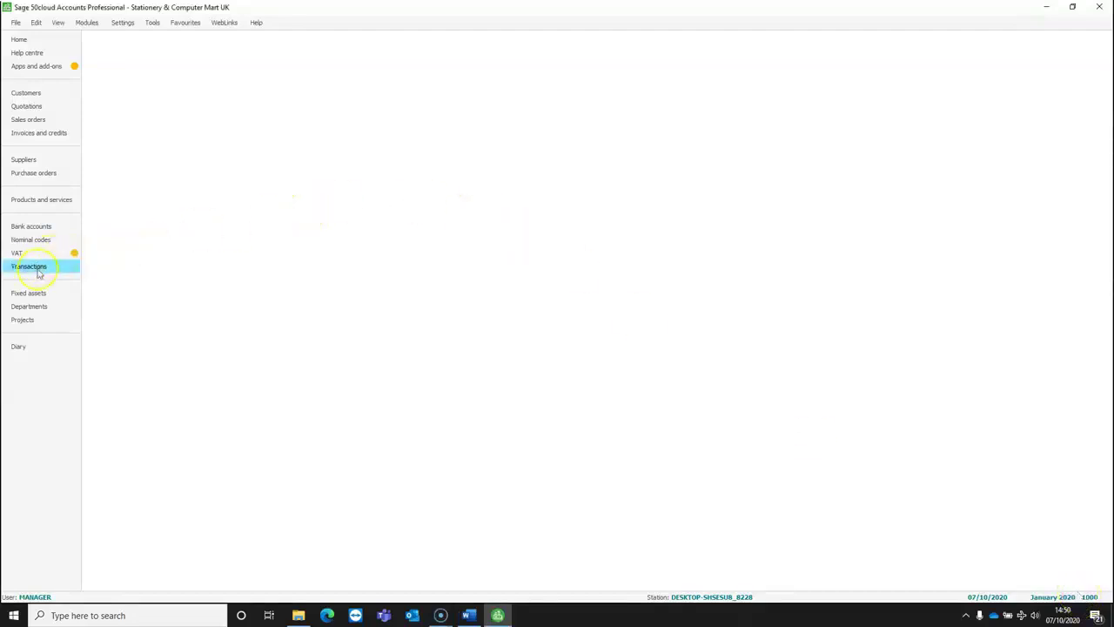